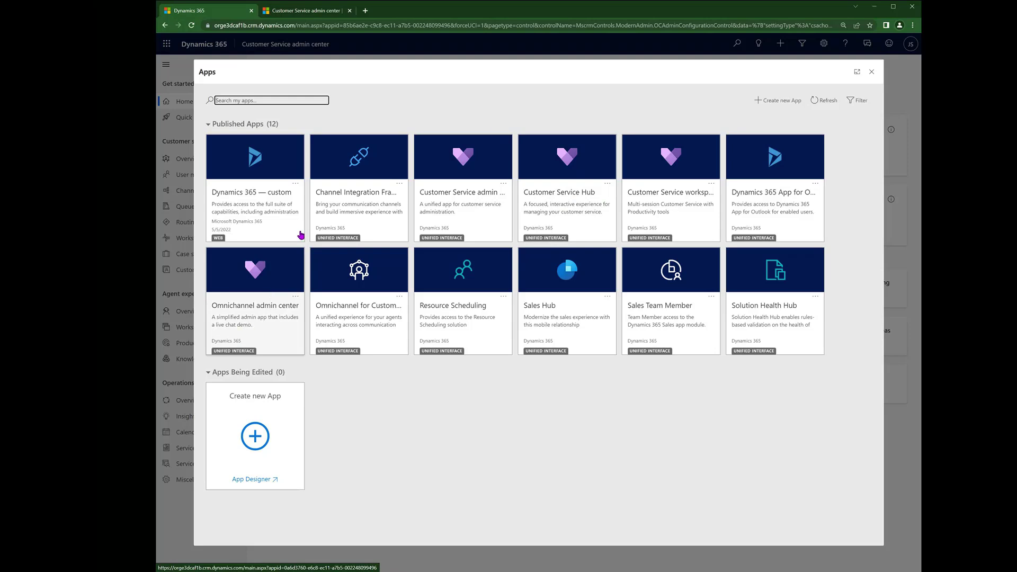
# Launch Customer Service admin center from the Apps dialog and let its Home page load
pyautogui.click(465, 220)
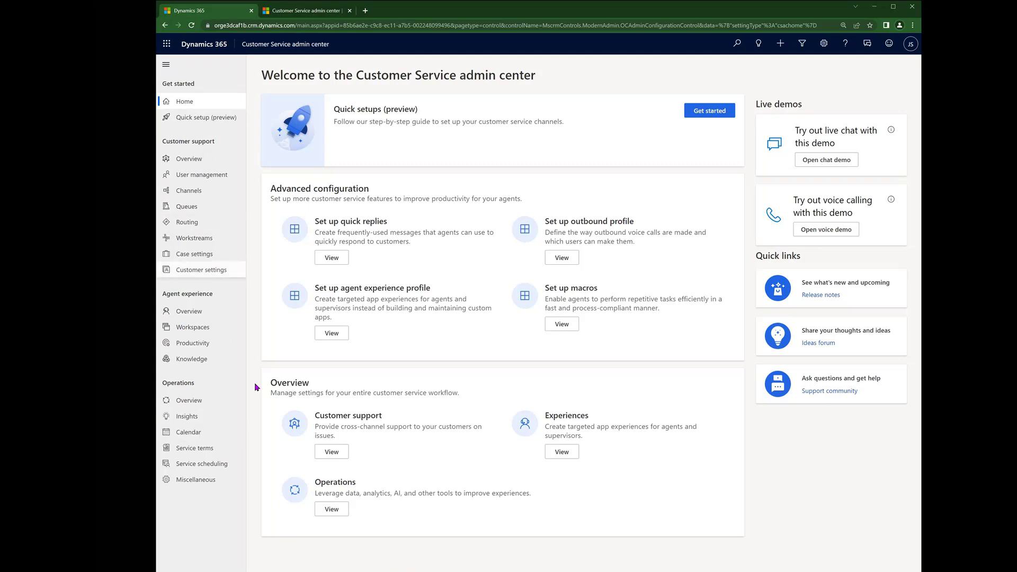
# Open Customer support Overview to view its user, channel, queue, routing and workstream cards
pyautogui.click(187, 160)
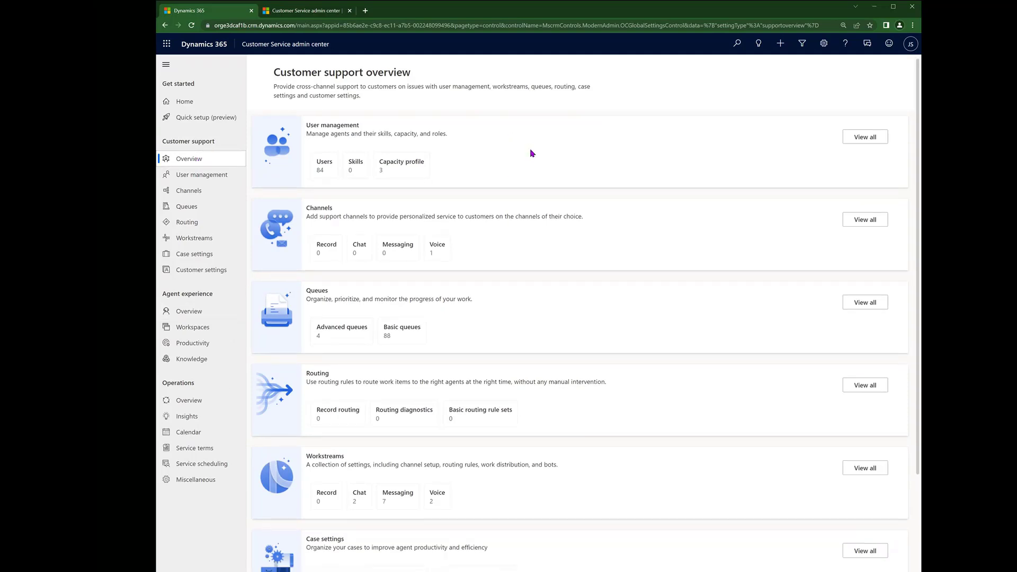
pyautogui.scroll(-1, 532, 152)
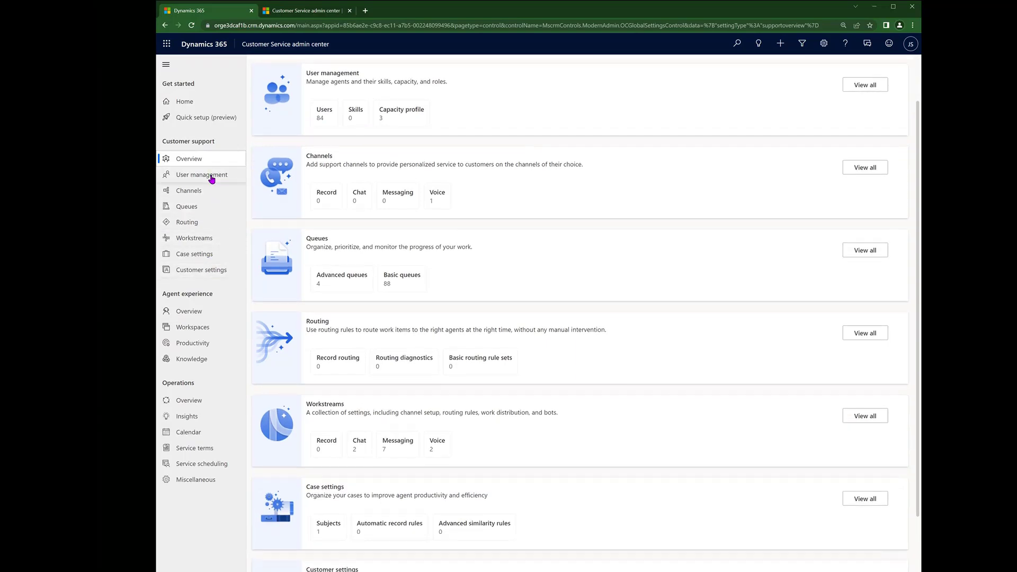
pyautogui.scroll(1, 588, 306)
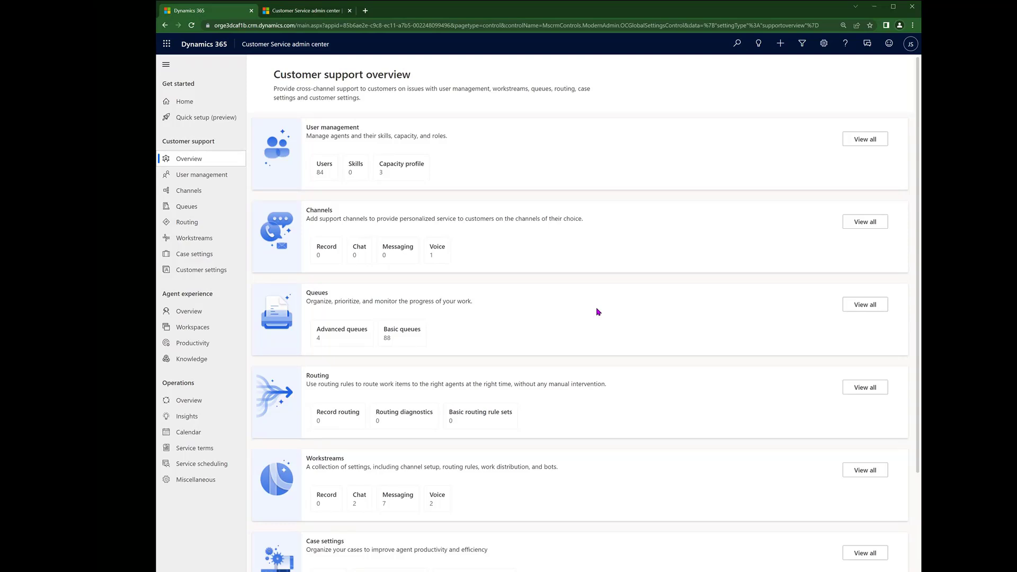
# Open User management for users, skills, capacity profiles and role persona mapping
pyautogui.click(865, 140)
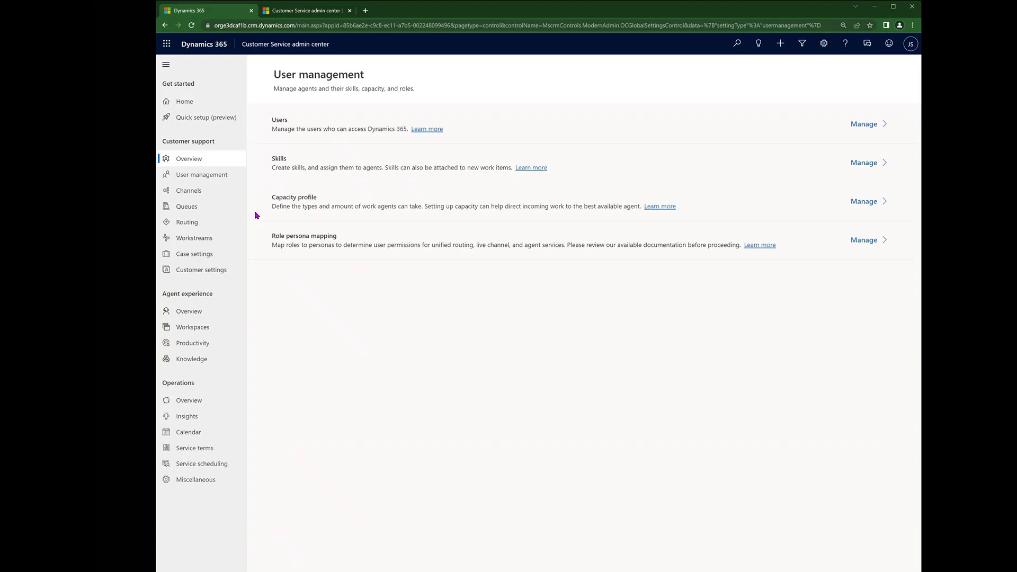
# Return to Customer support Overview, then open the full Queues list with advanced and basic options
pyautogui.click(200, 162)
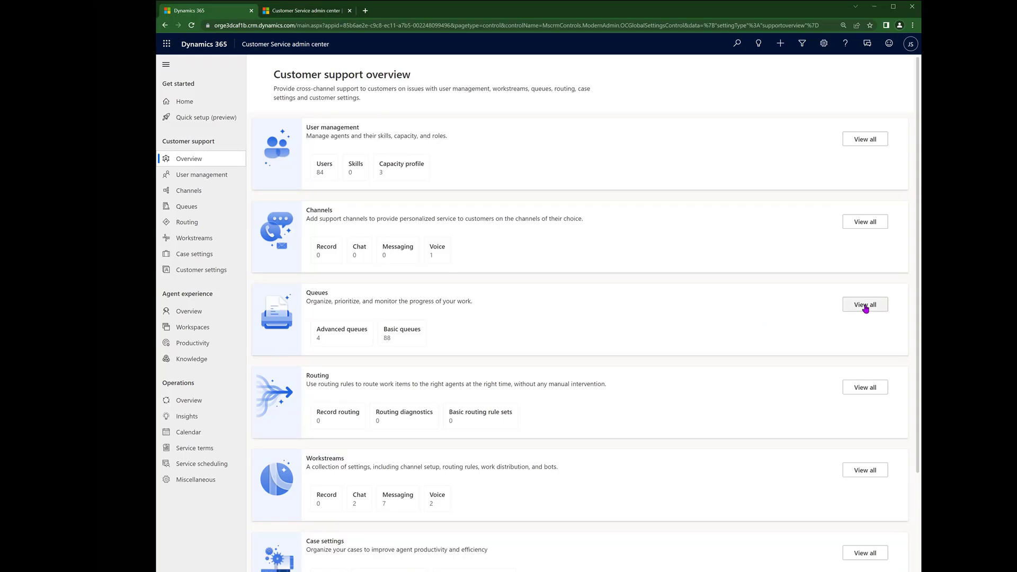
pyautogui.click(864, 303)
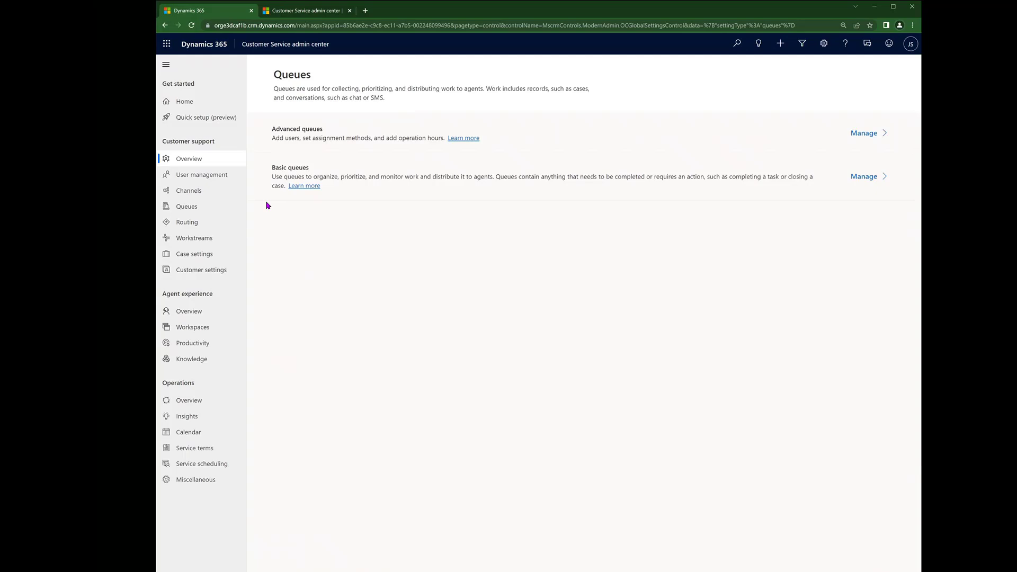
# Go back to Customer support Overview to review channel, queue, routing, workstream and case summaries
pyautogui.click(222, 158)
pyautogui.scroll(-1, 319, 215)
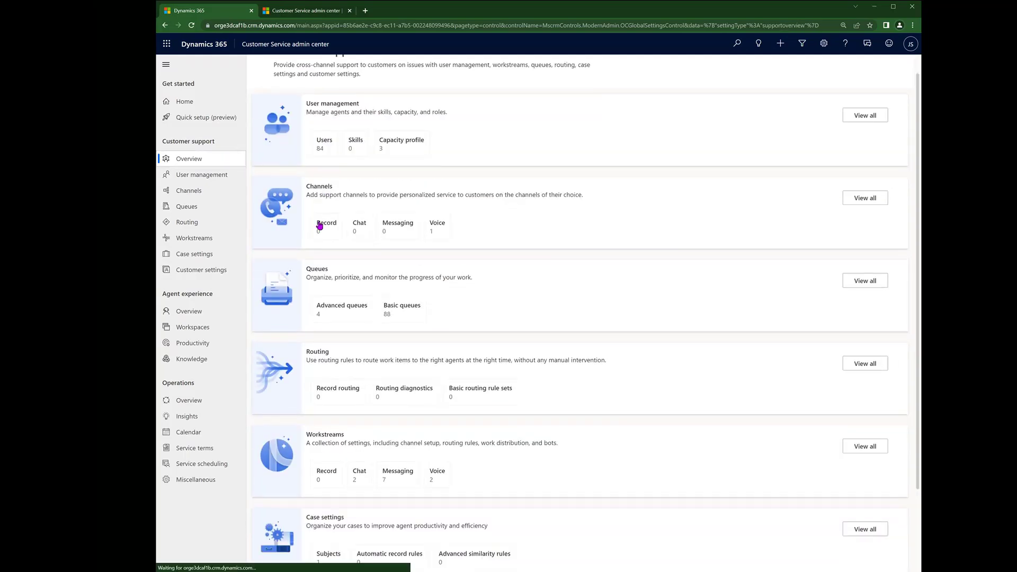
pyautogui.scroll(-2, 321, 225)
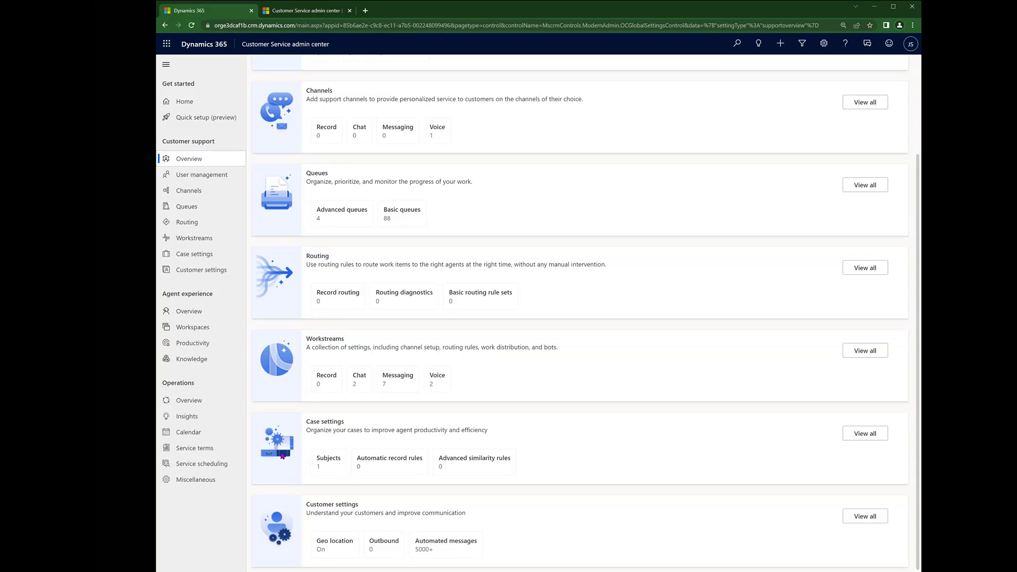
# Open Case settings for subjects, automatic record rules, similarity rules and parent-child settings
pyautogui.click(867, 434)
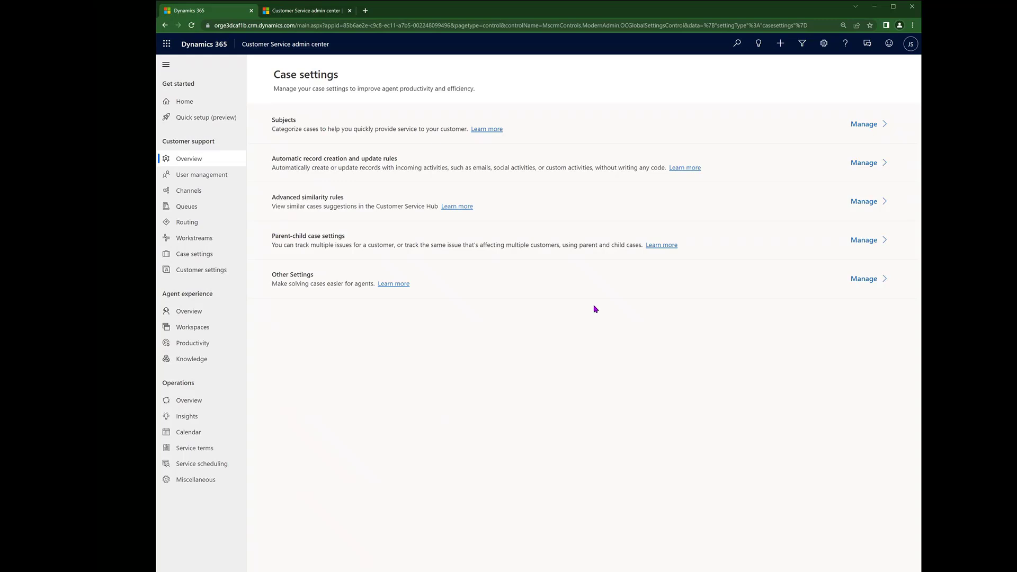
# Manage Other Settings to reach Service Configuration Settings for SLAs, entitlements and case resolution
pyautogui.click(870, 278)
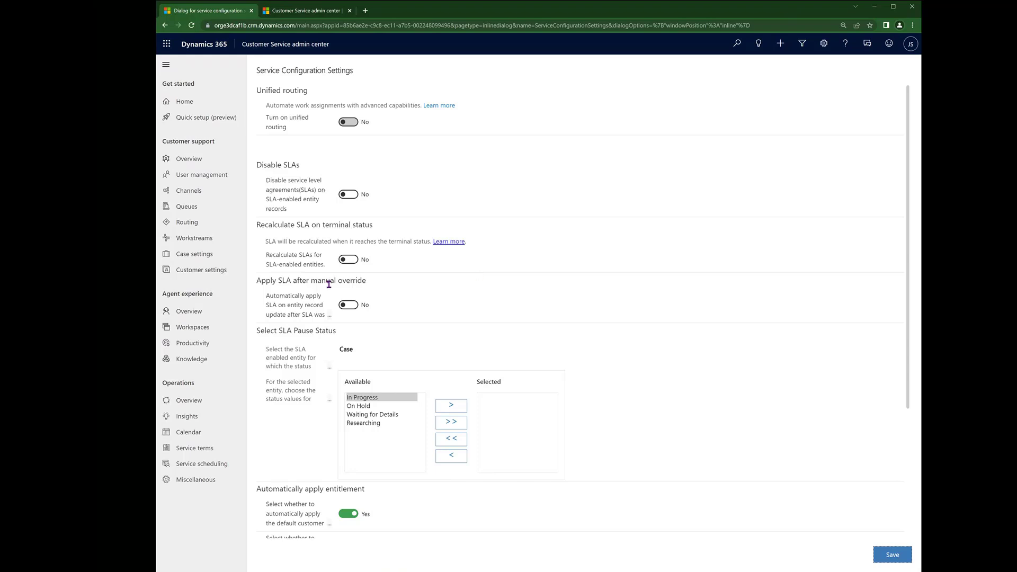
pyautogui.scroll(-3, 332, 293)
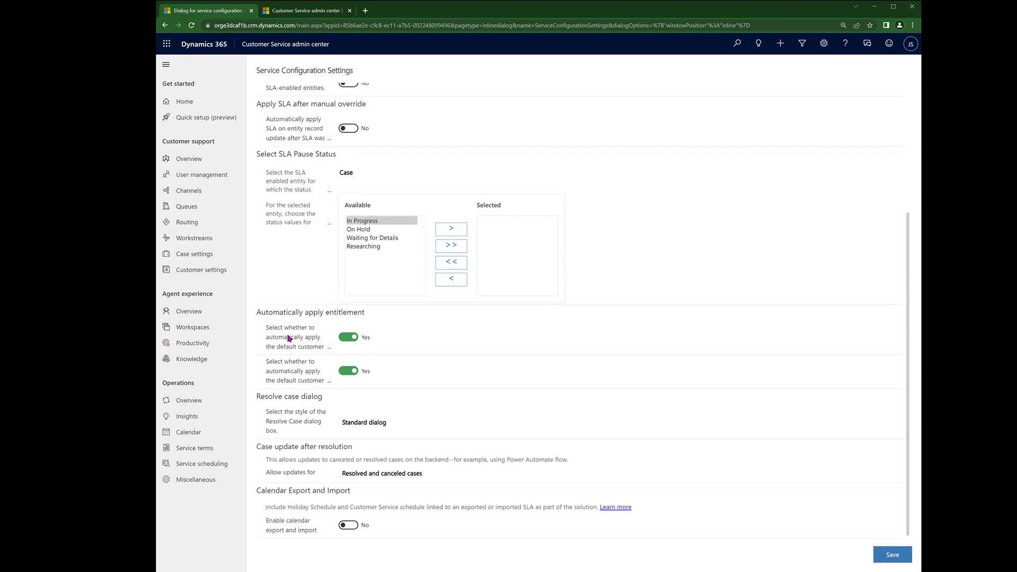